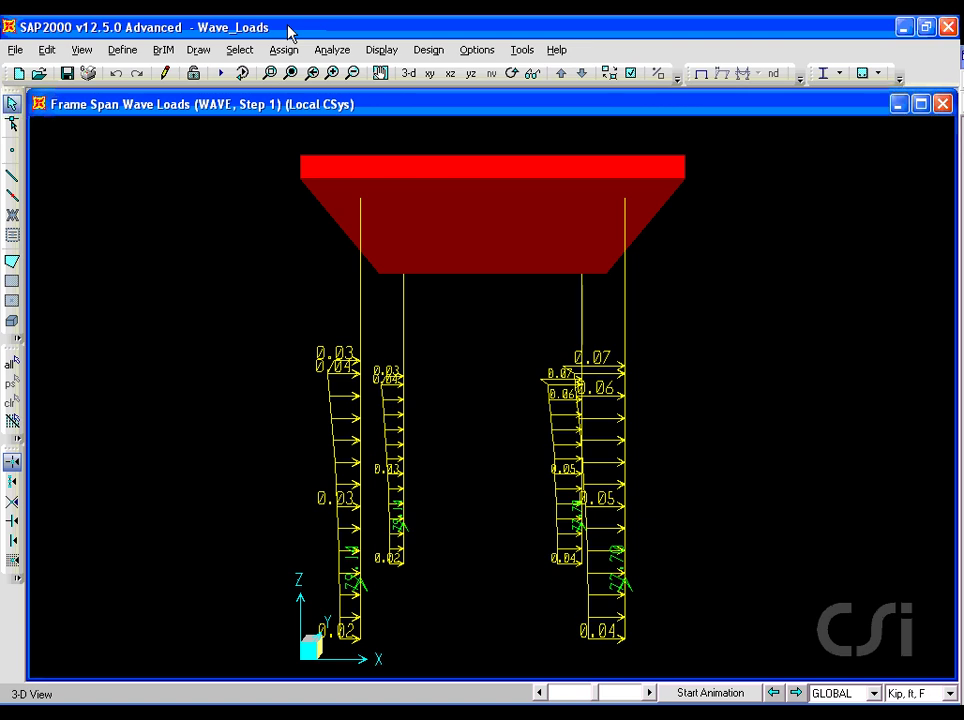
- Add a load pattern named WAVE with type WAVE and the API WSD2000 auto lateral load pattern
key(F4)
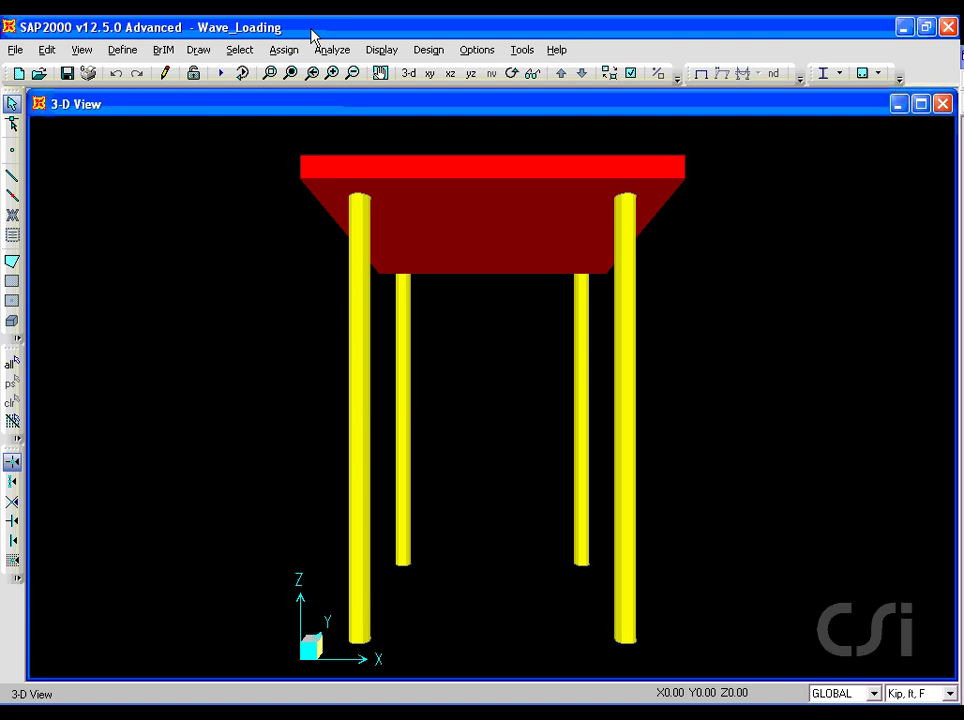
click(122, 50)
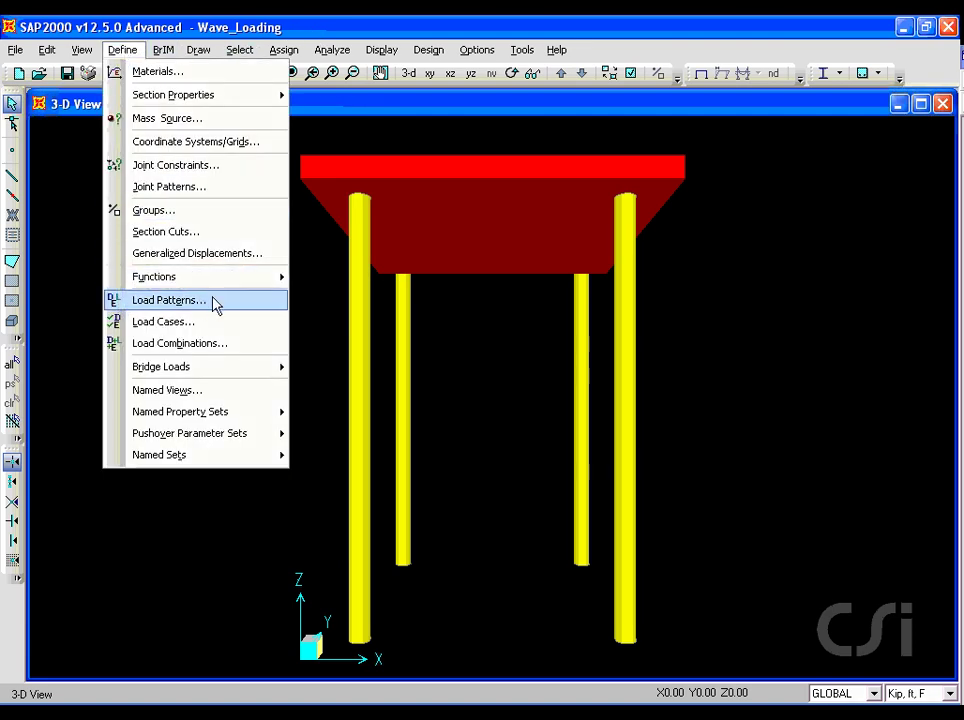
click(160, 307)
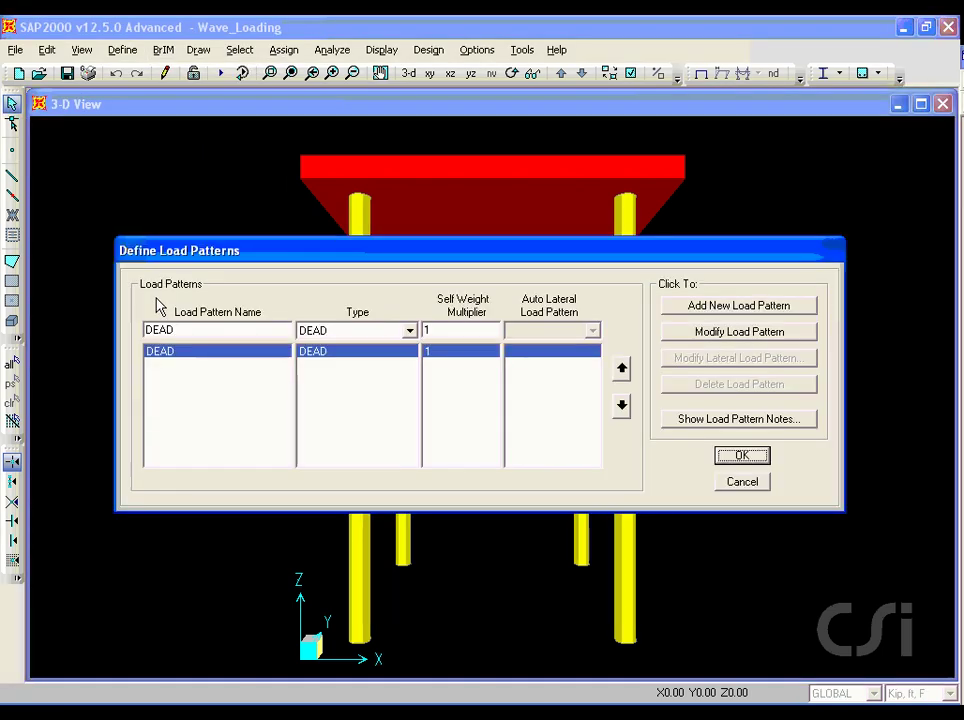
double_click(186, 334)
text(WAVE)
click(331, 333)
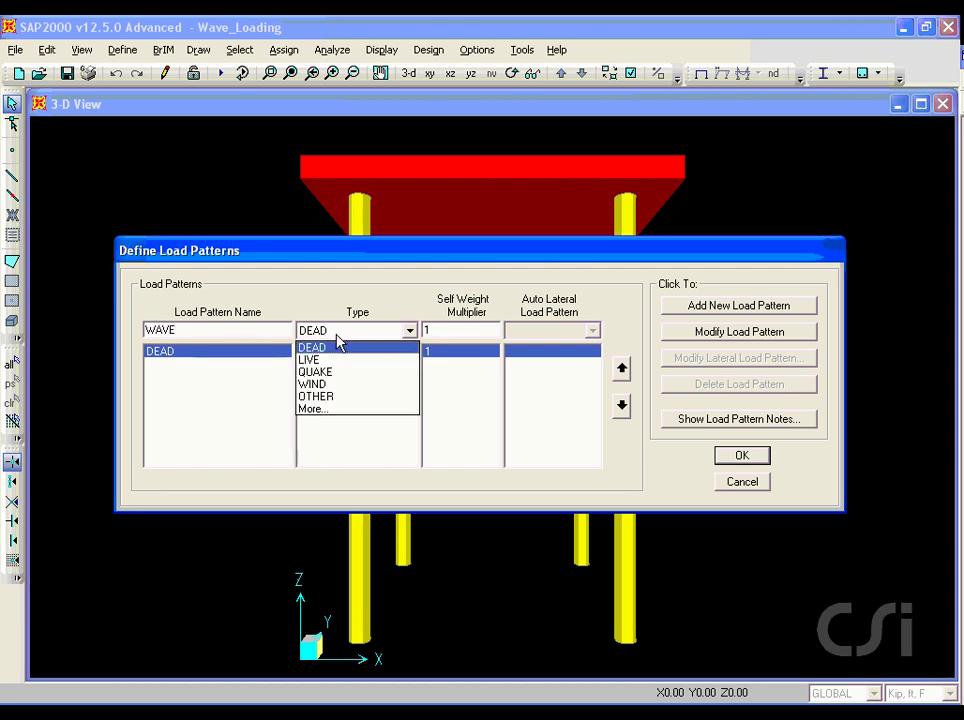
click(313, 409)
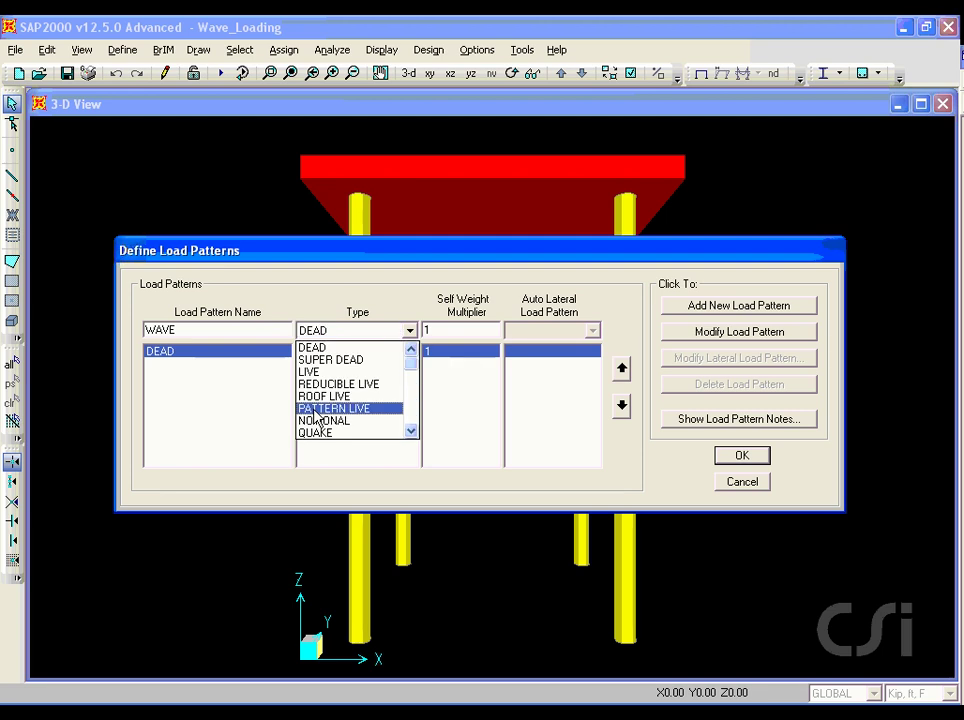
click(411, 432)
click(411, 432)
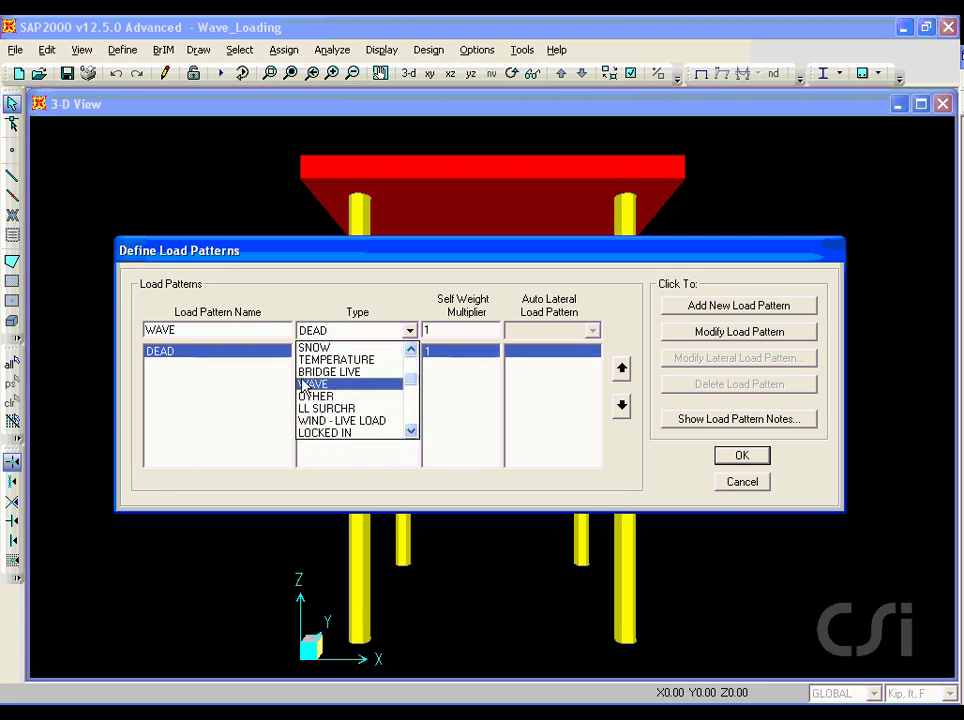
click(330, 386)
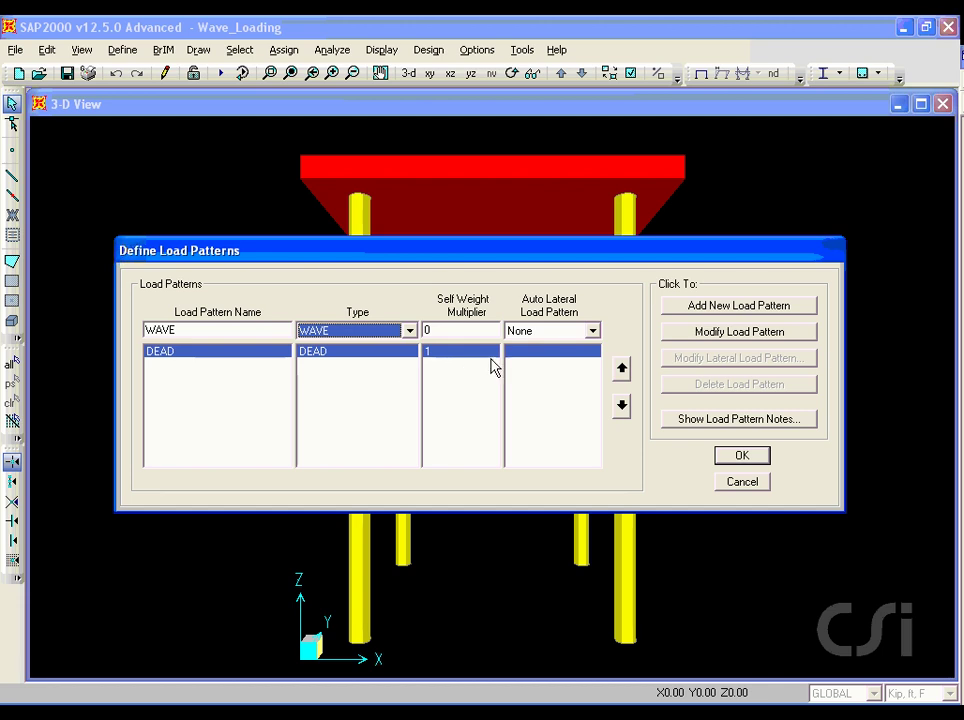
click(523, 339)
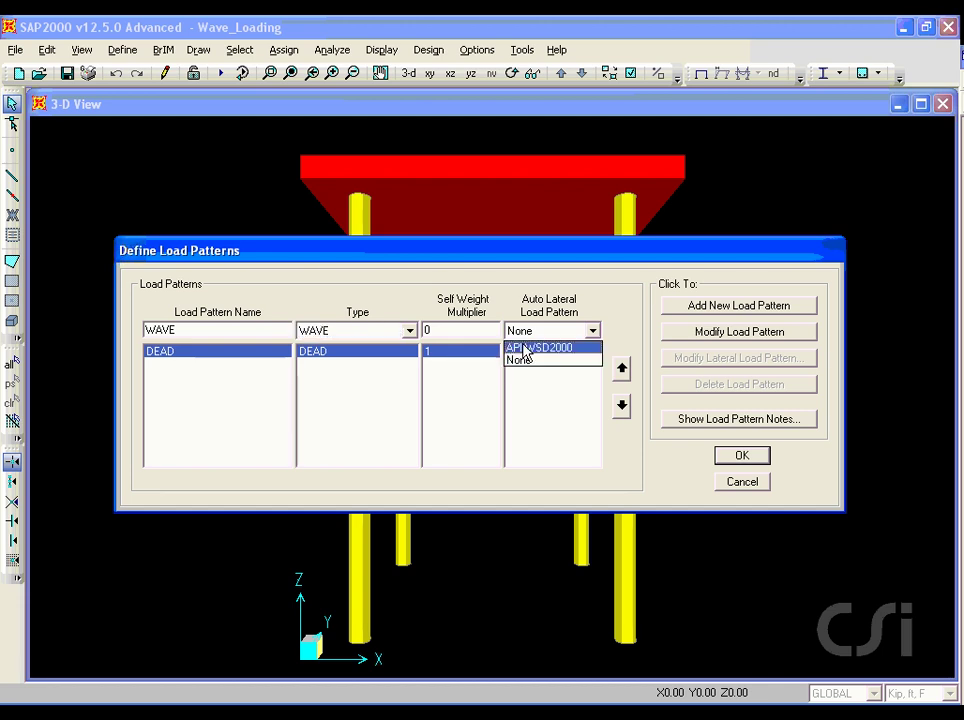
click(527, 348)
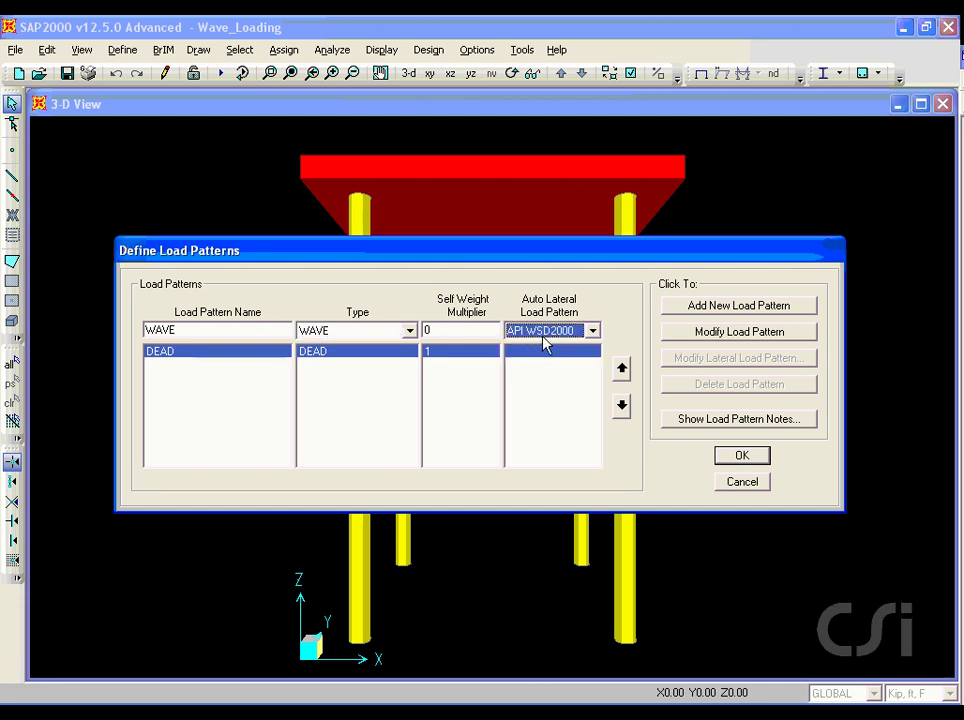
click(742, 309)
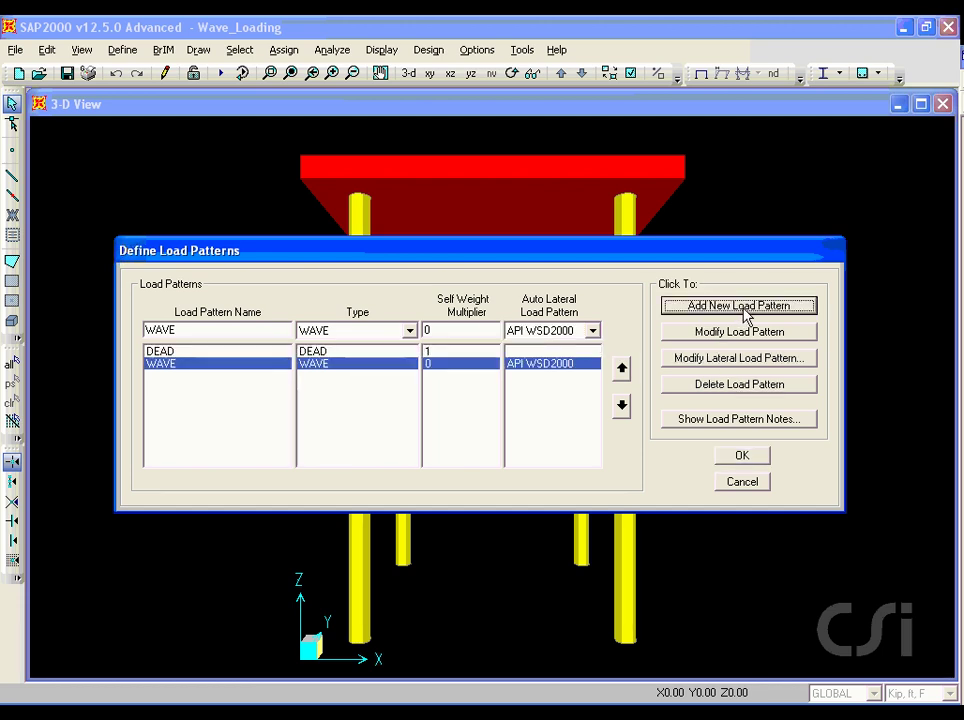
- Open the Default wave characteristics of the WAVE lateral load pattern for modification
click(742, 362)
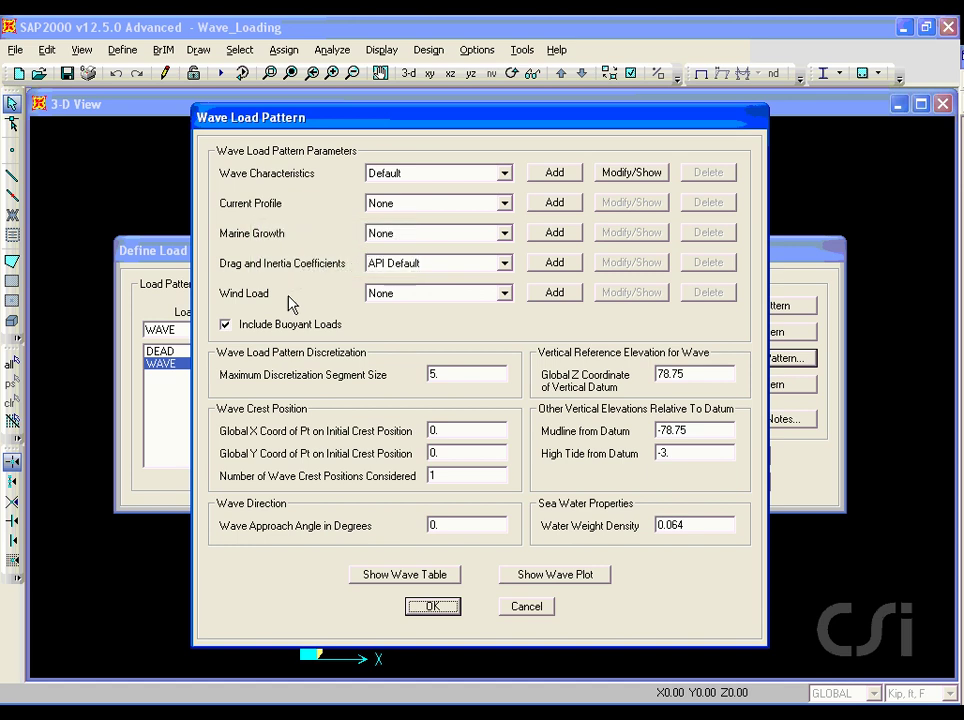
click(632, 173)
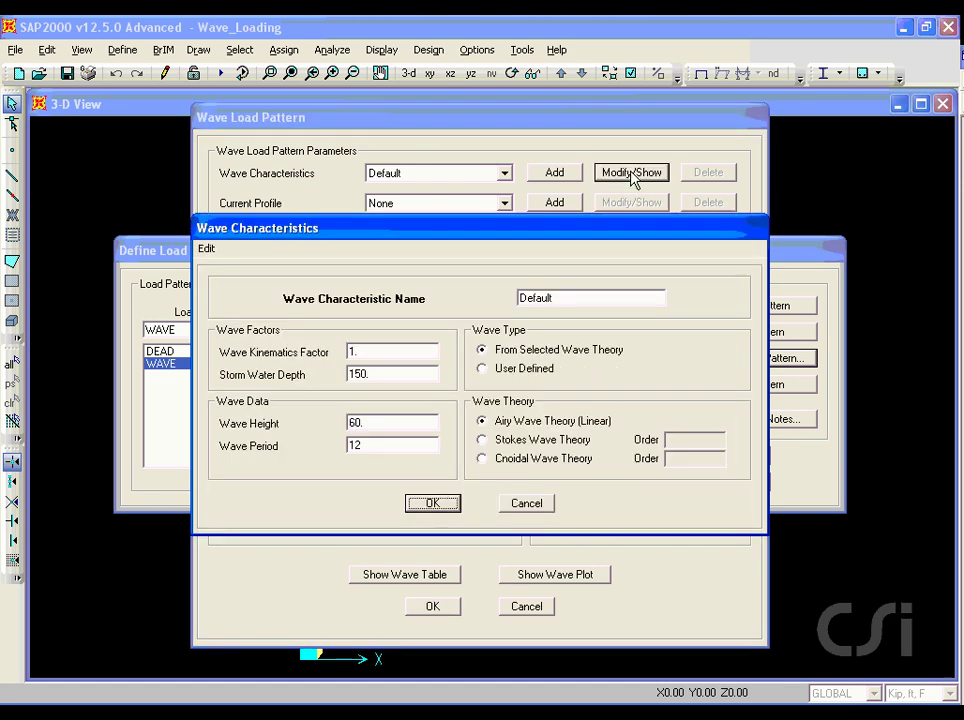
- Preview the User Defined wave type and the Stokes and Cnoidal wave theories, returning to Airy Wave Theory (Linear)
click(503, 372)
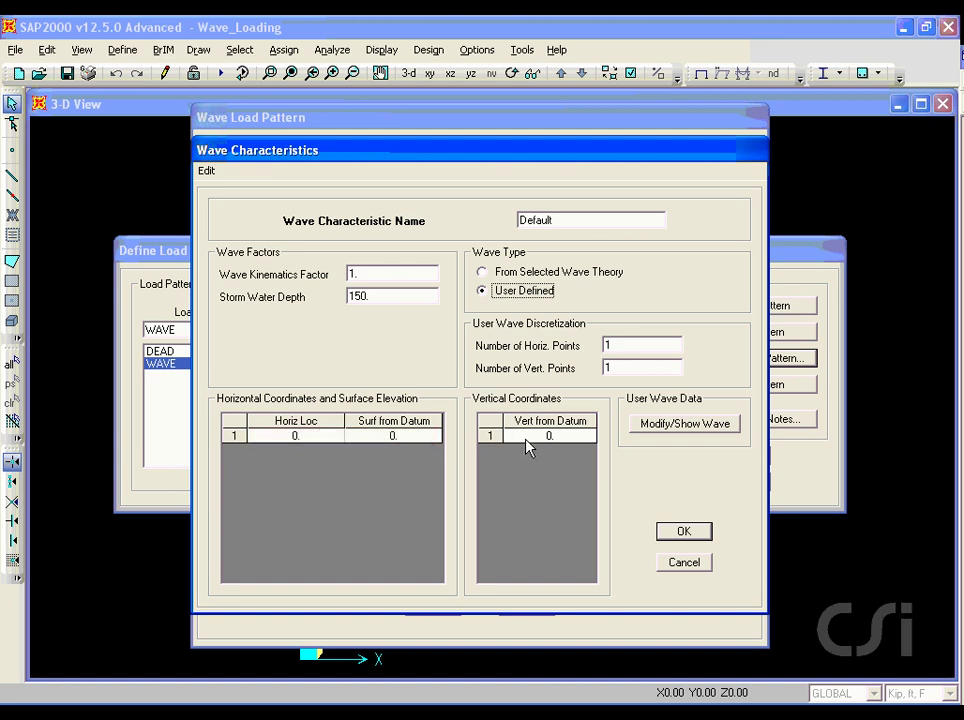
click(503, 276)
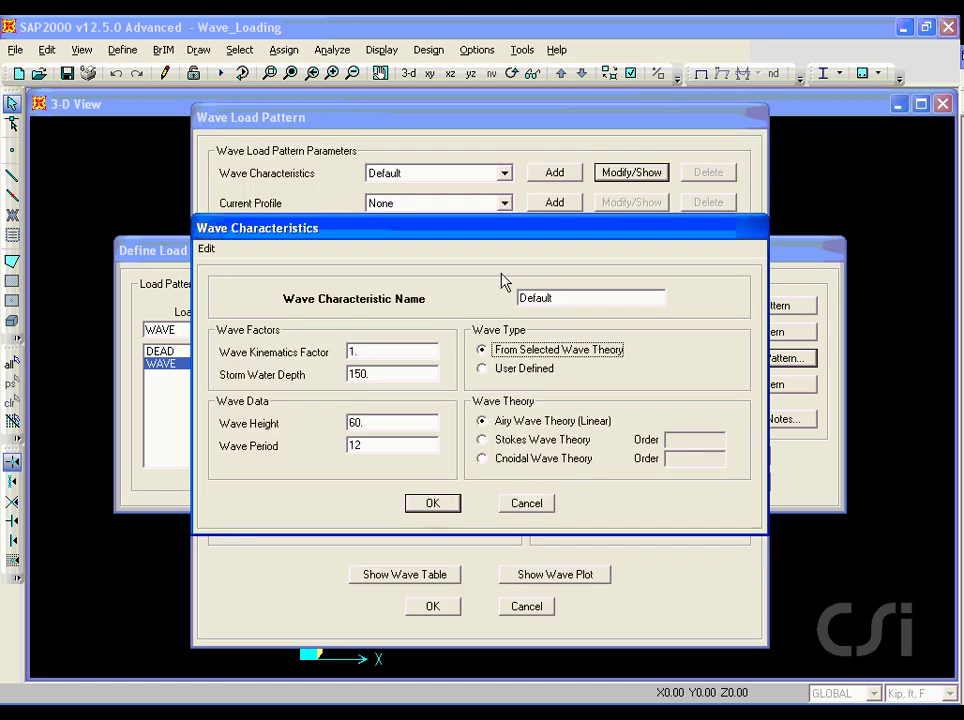
click(481, 440)
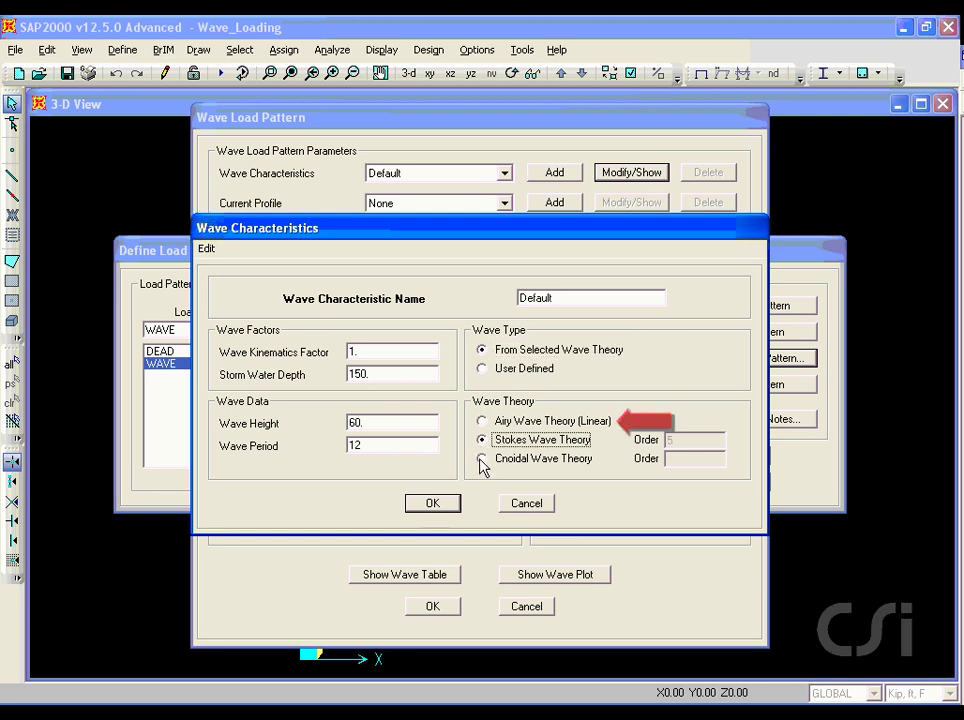
click(481, 458)
click(483, 422)
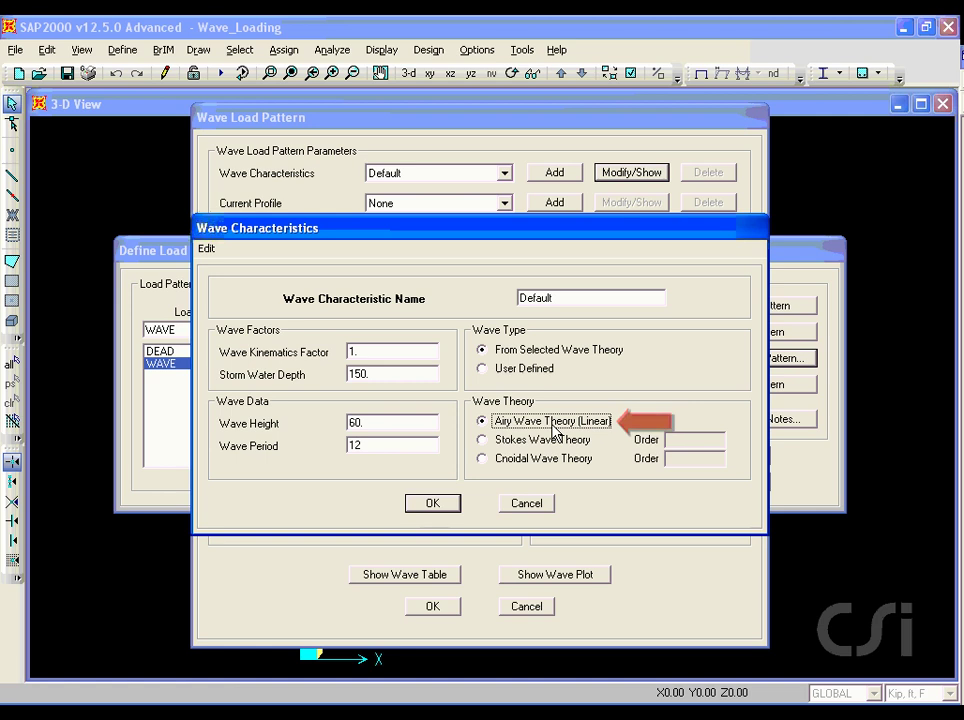
- Set the storm water depth to 60 ft and the wave height to 6 ft in the wave characteristics
double_click(383, 370)
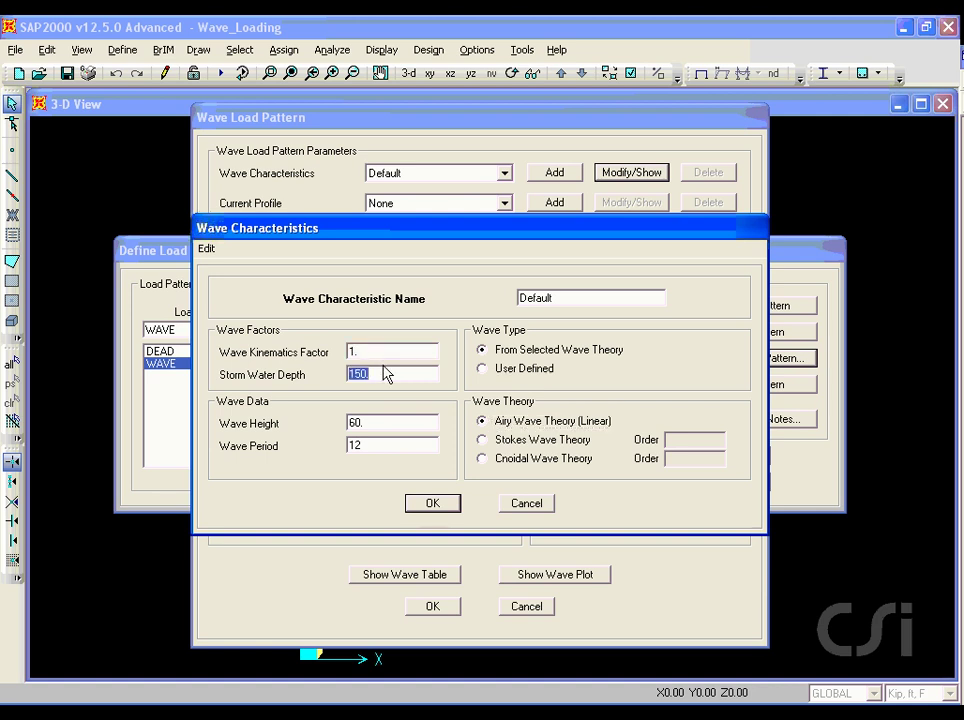
text(60)
double_click(366, 423)
text(6)
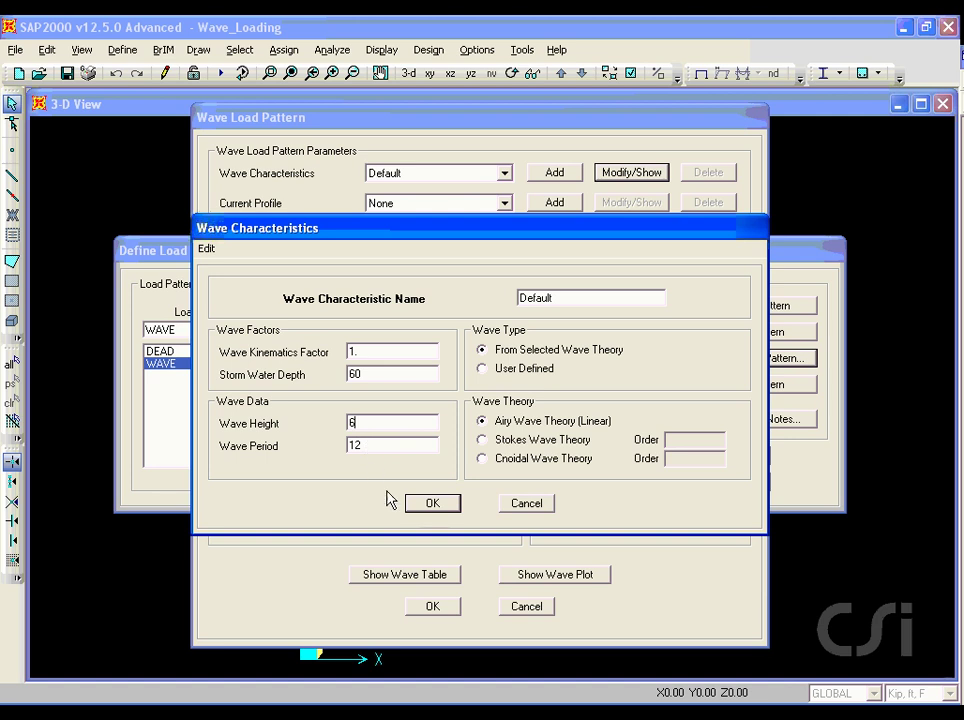
click(430, 507)
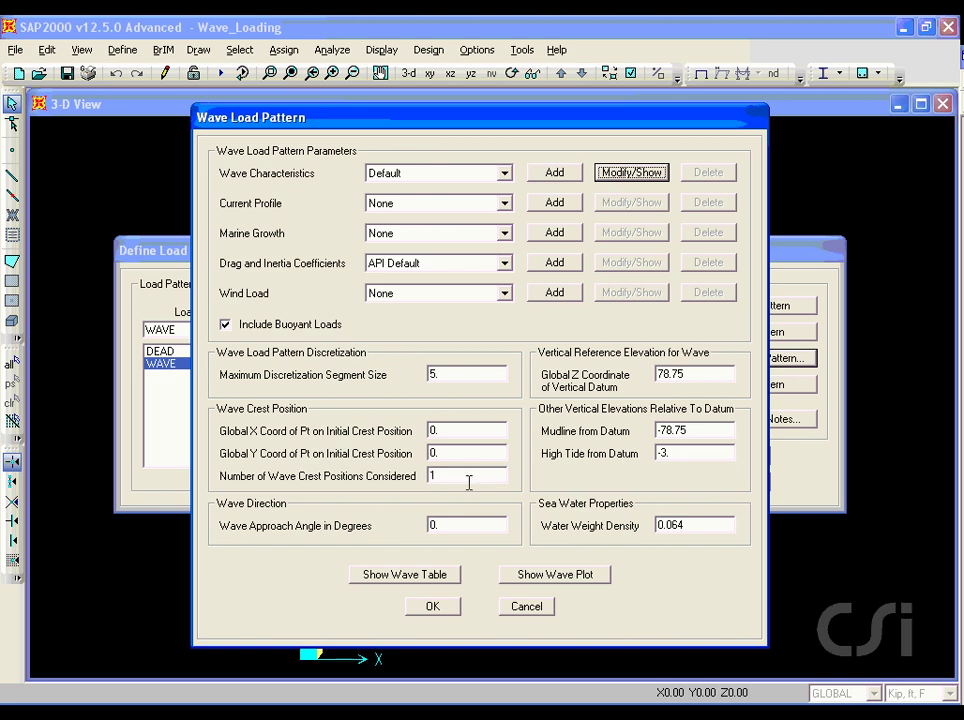
- Set the vertical datum's global Z coordinate to 60, the mudline from datum to -60 and the high tide from datum to 0
click(691, 374)
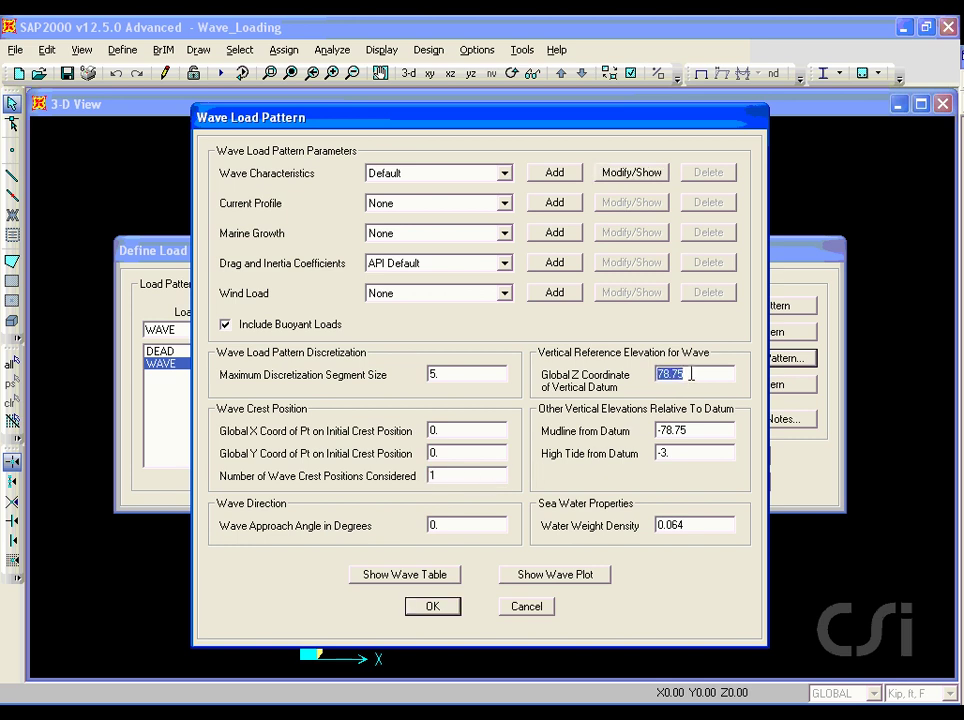
text(60)
click(693, 427)
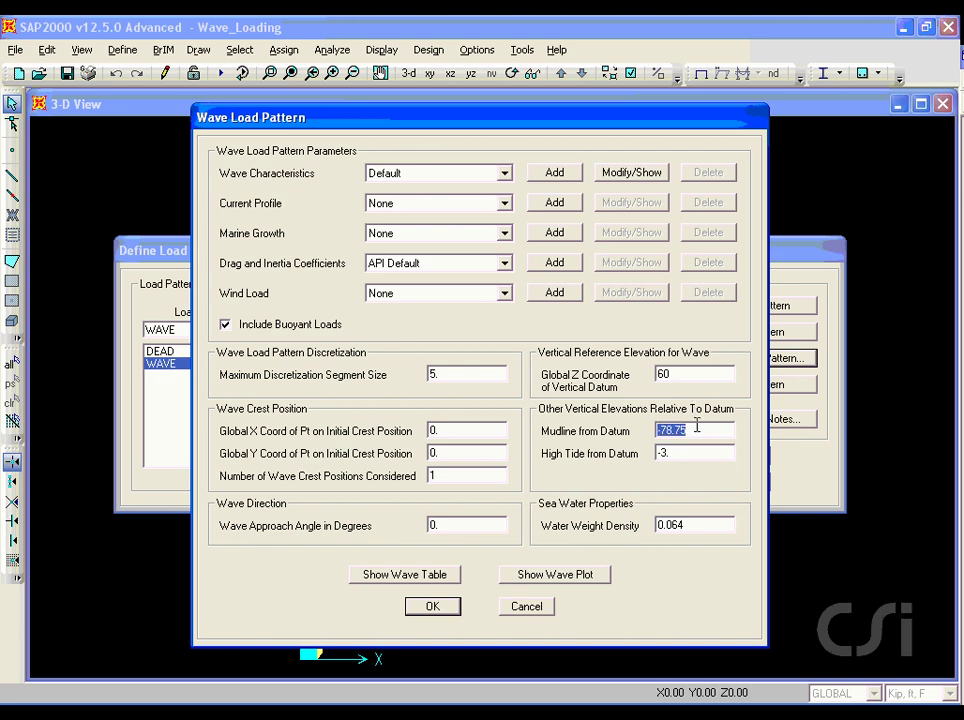
text(-60)
click(693, 454)
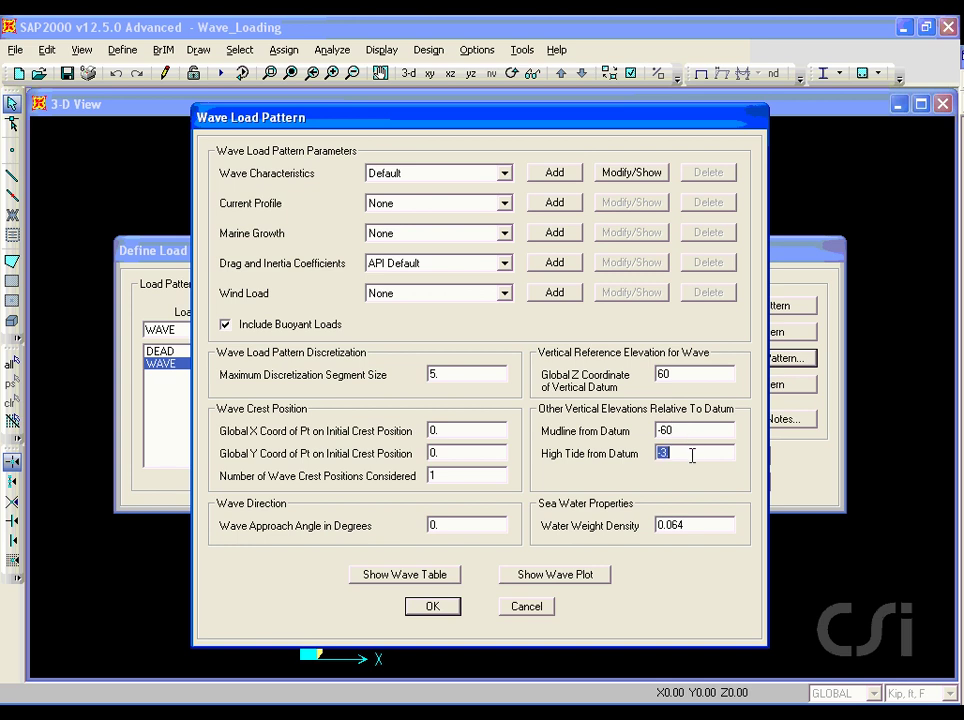
text(0)
- Show the wave plot and query the wave values at a point about x = 435 ft, z = -28 ft
click(568, 577)
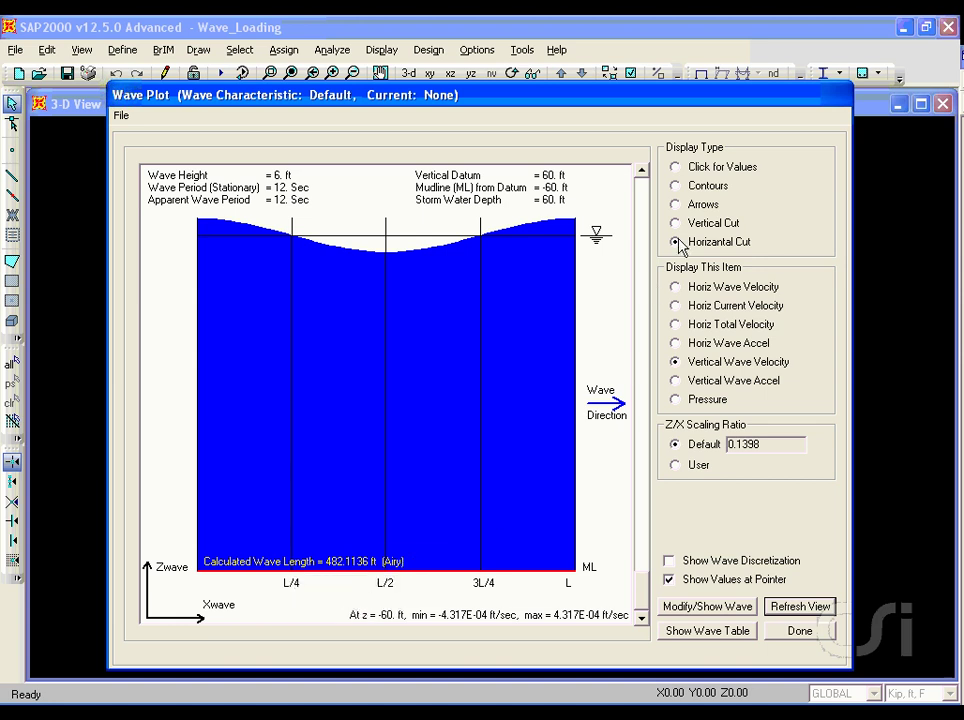
click(701, 170)
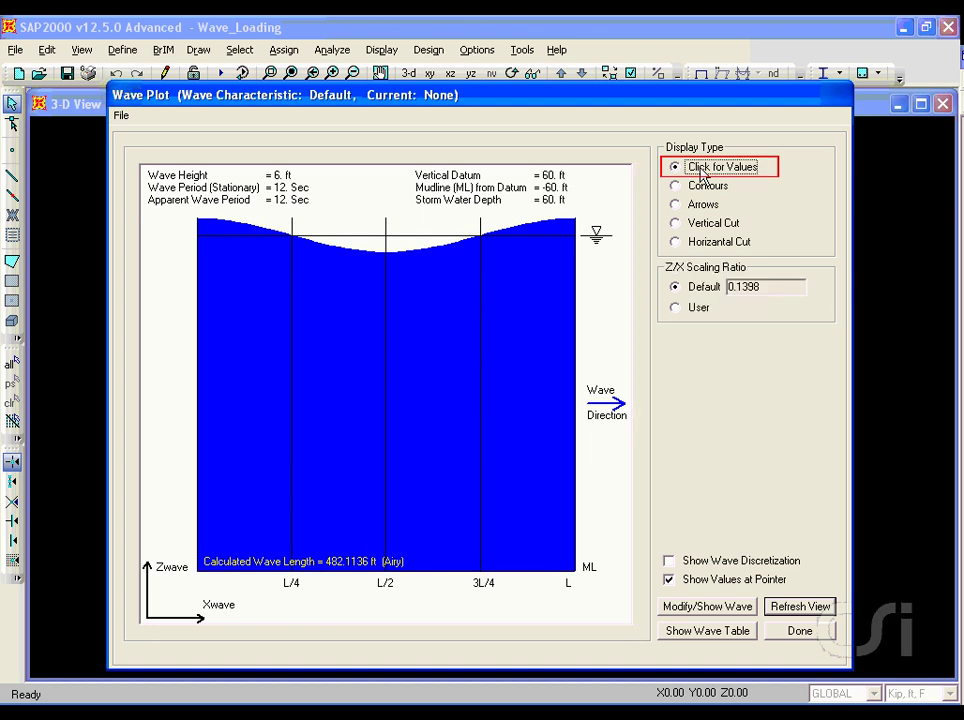
click(537, 395)
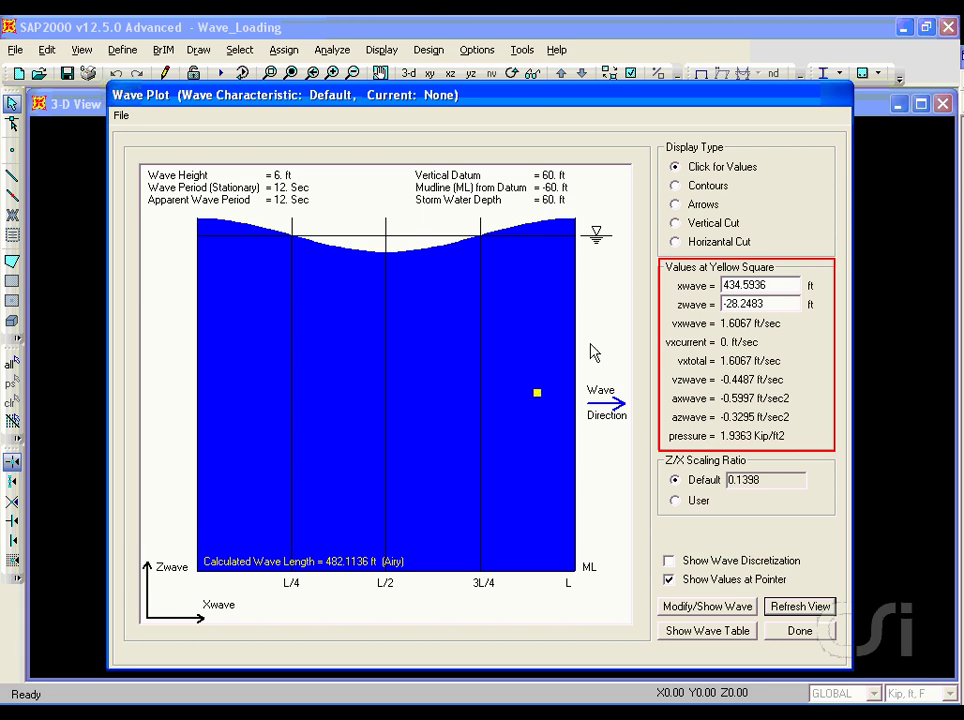
- Display contours of the vertical and horizontal wave velocity, followed by arrows of the resultant velocity without current
click(676, 187)
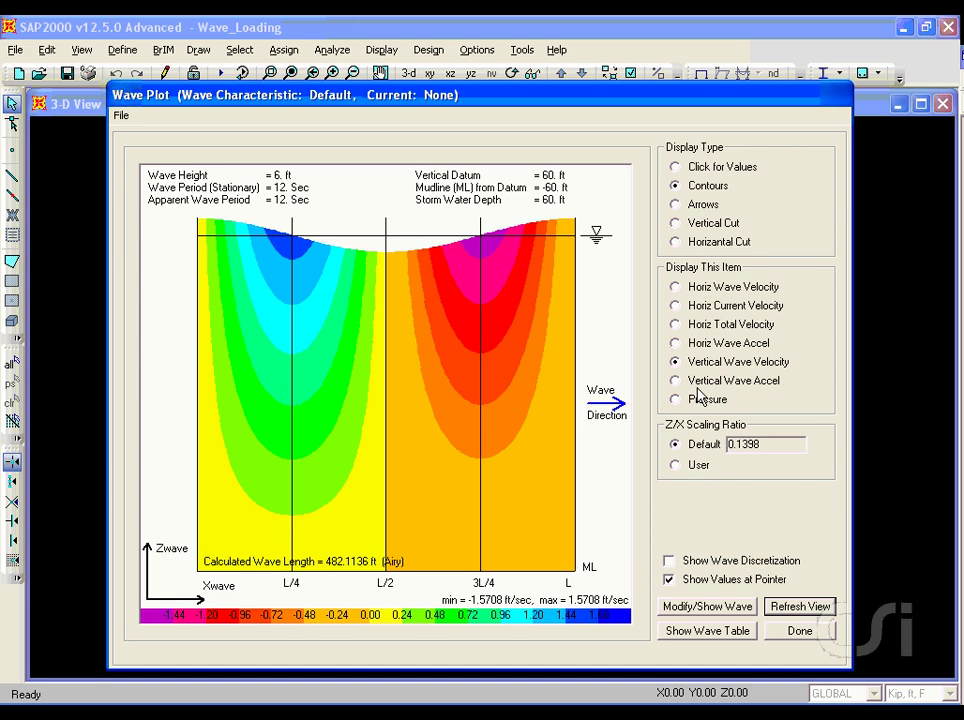
click(677, 289)
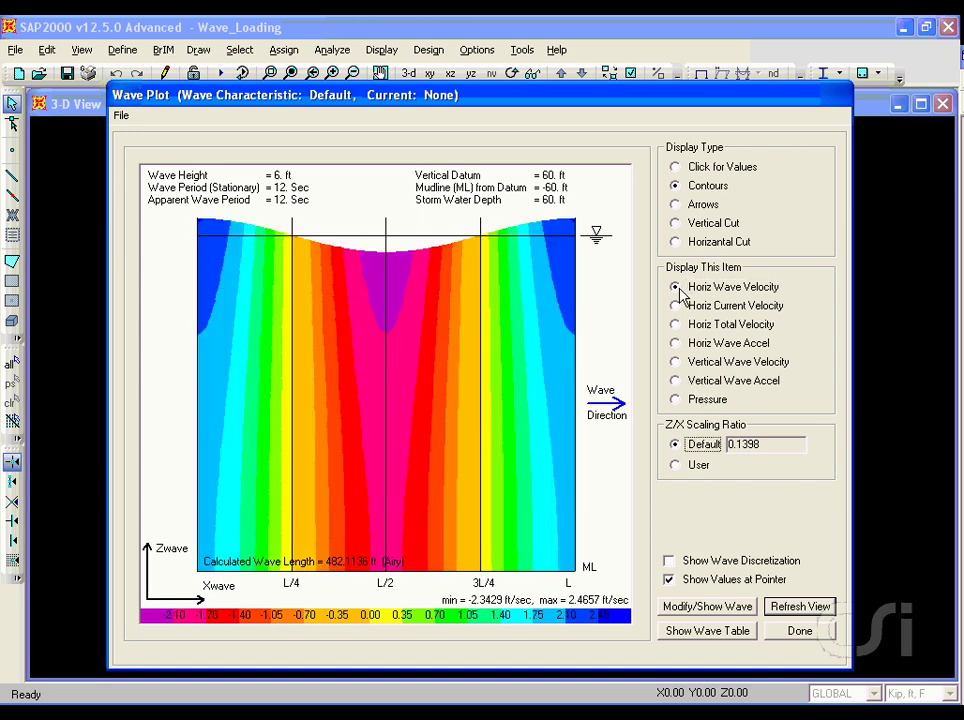
click(676, 206)
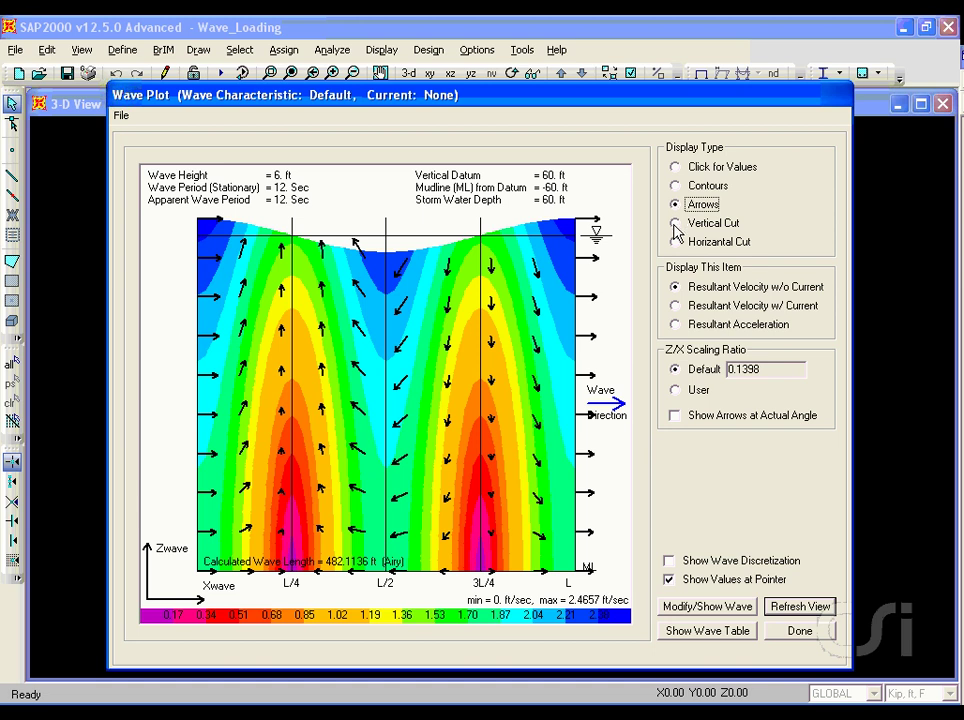
- Examine the horizontal wave velocity on a vertical cut at about x = 446 ft and a horizontal cut at about z = -44 ft
click(675, 225)
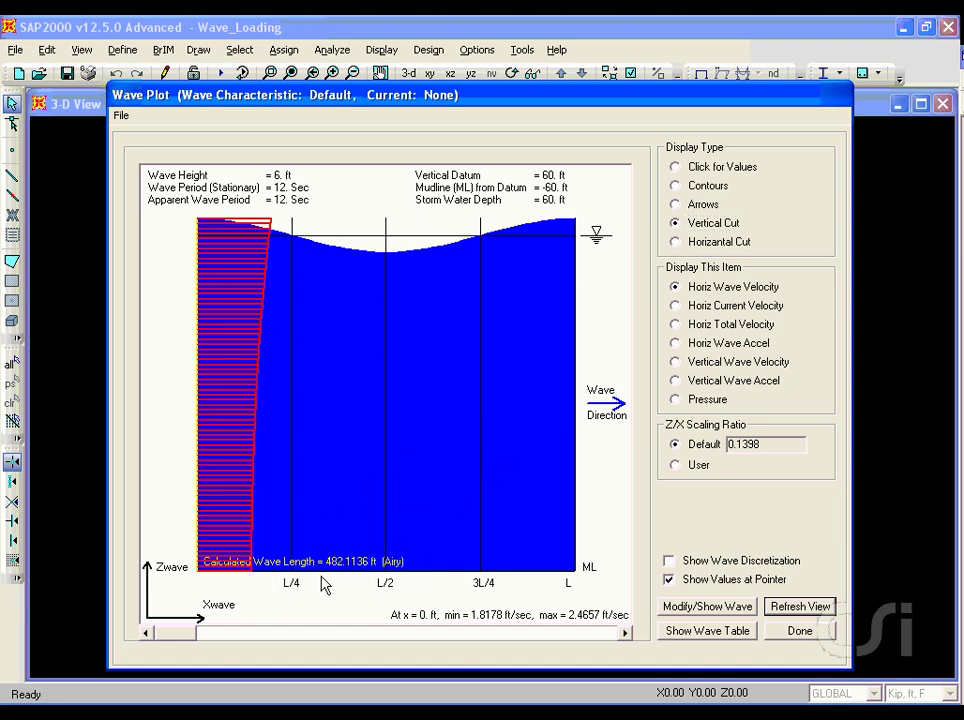
drag(189, 634, 568, 645)
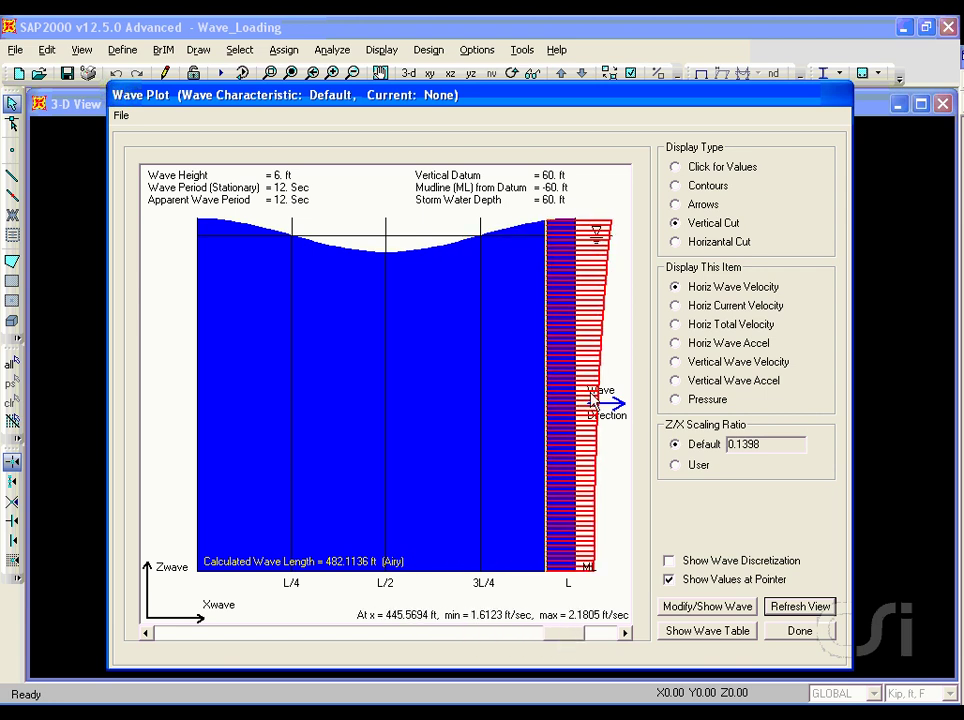
click(677, 242)
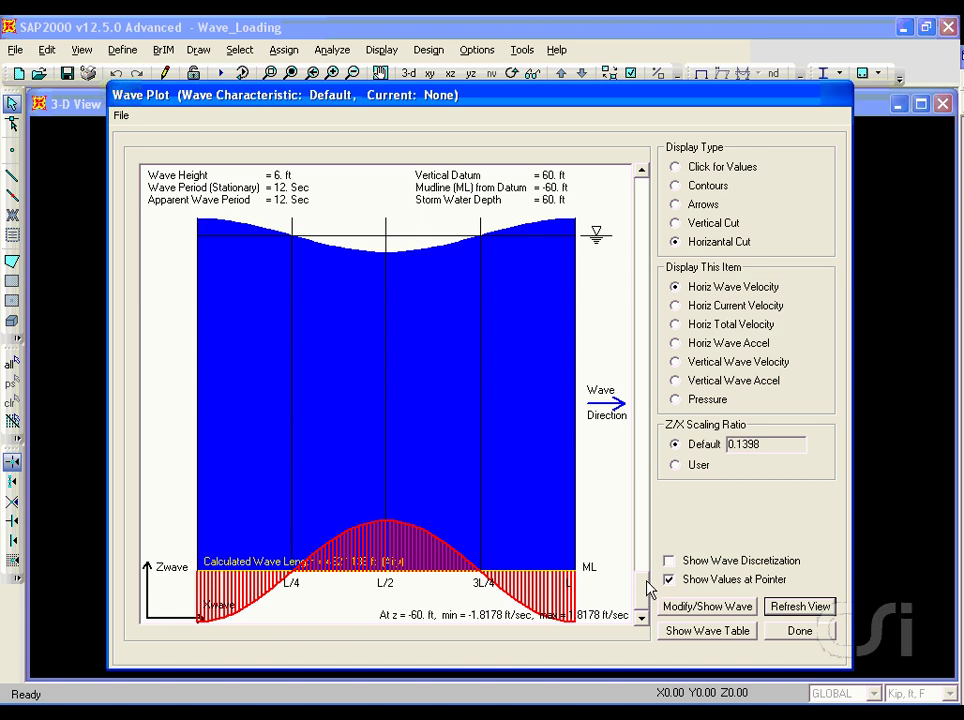
drag(647, 584, 641, 482)
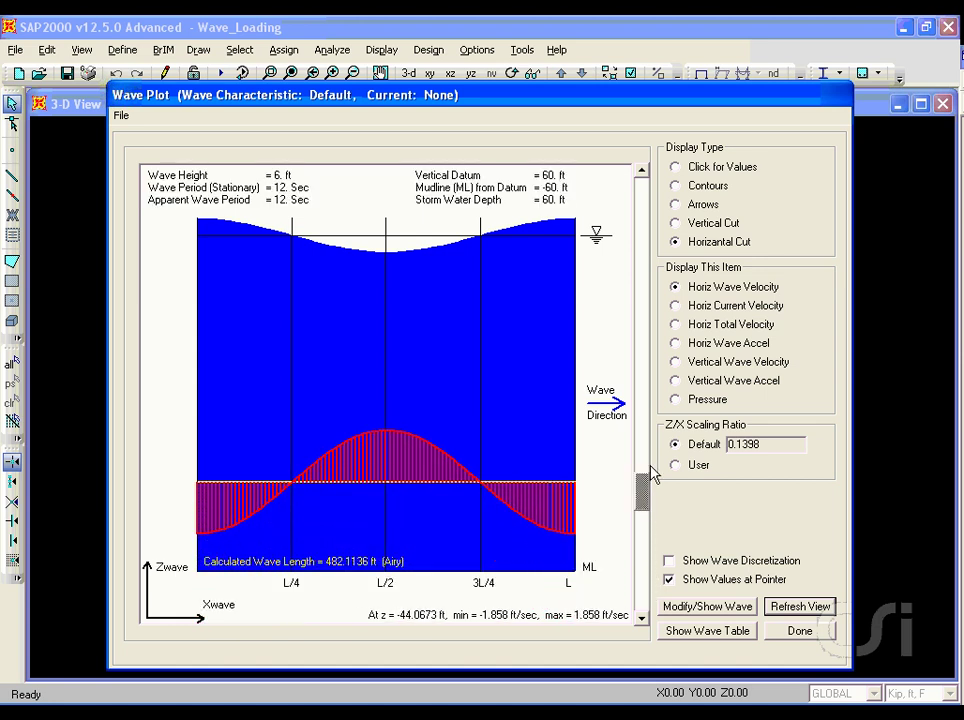
- Examine the vertical wave velocity on a horizontal cut at about z = -27 ft and read the values at a point in the plot
click(678, 366)
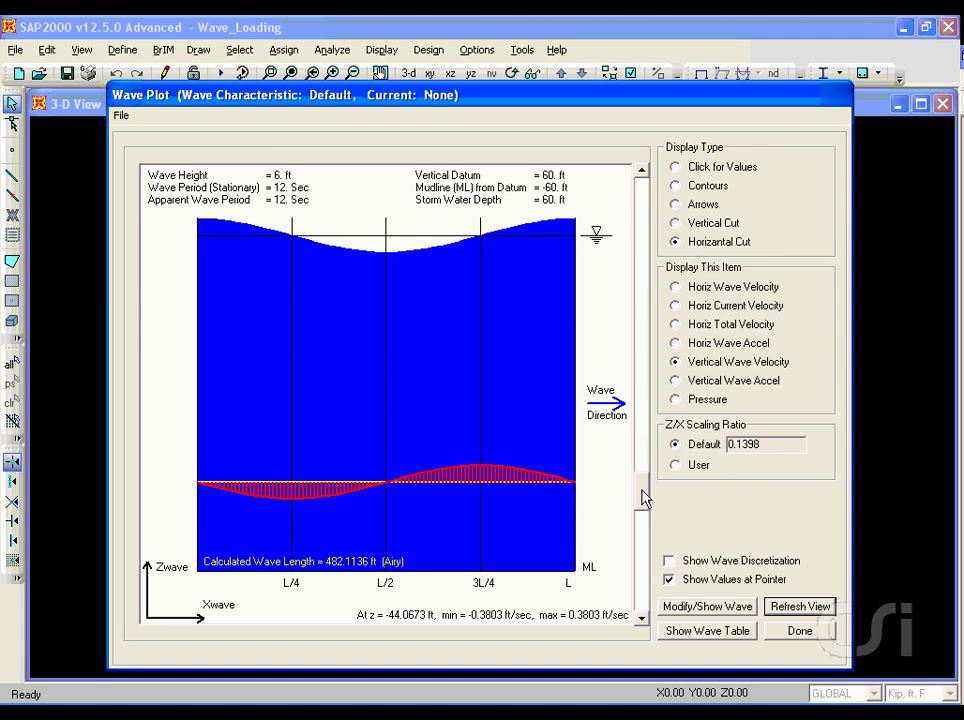
drag(645, 500, 643, 392)
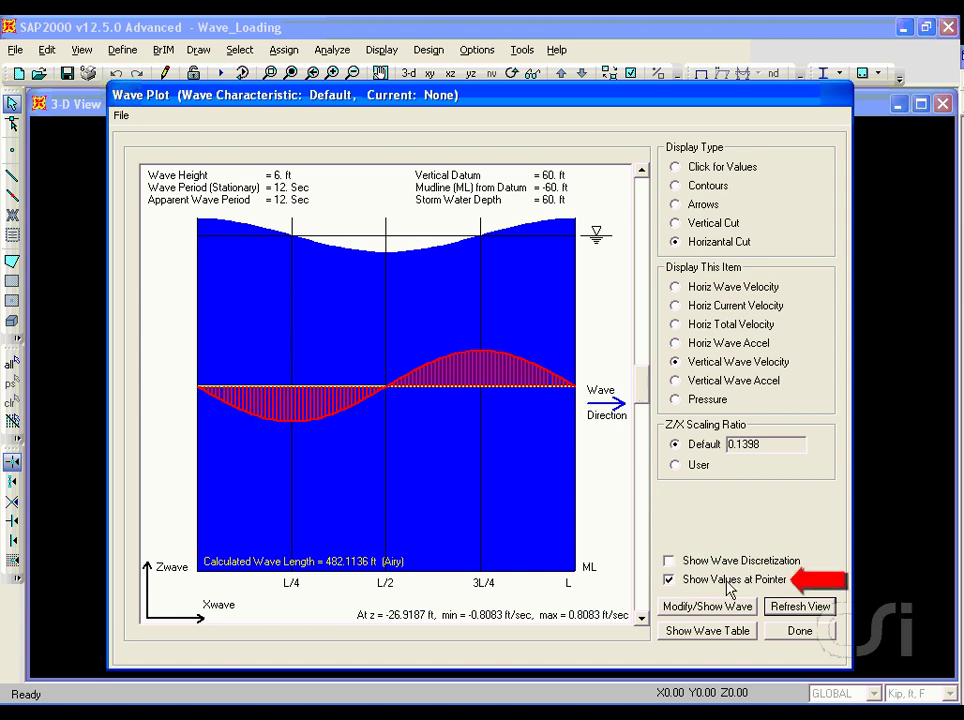
mouse_move(538, 490)
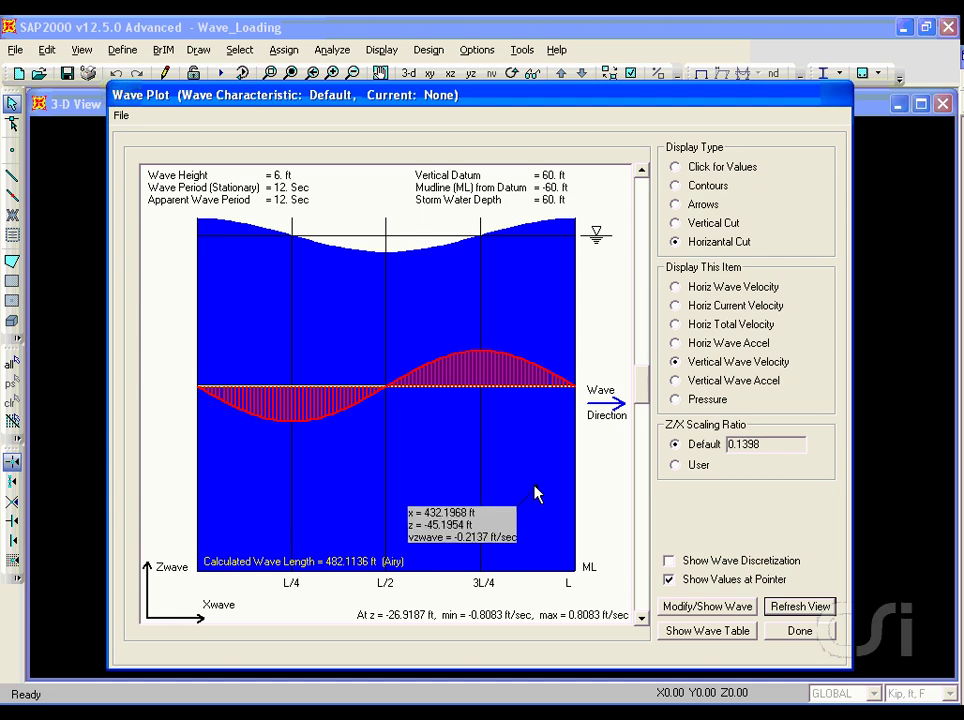
- Close the wave plot and accept the wave load pattern parameters and the load pattern definitions
click(800, 632)
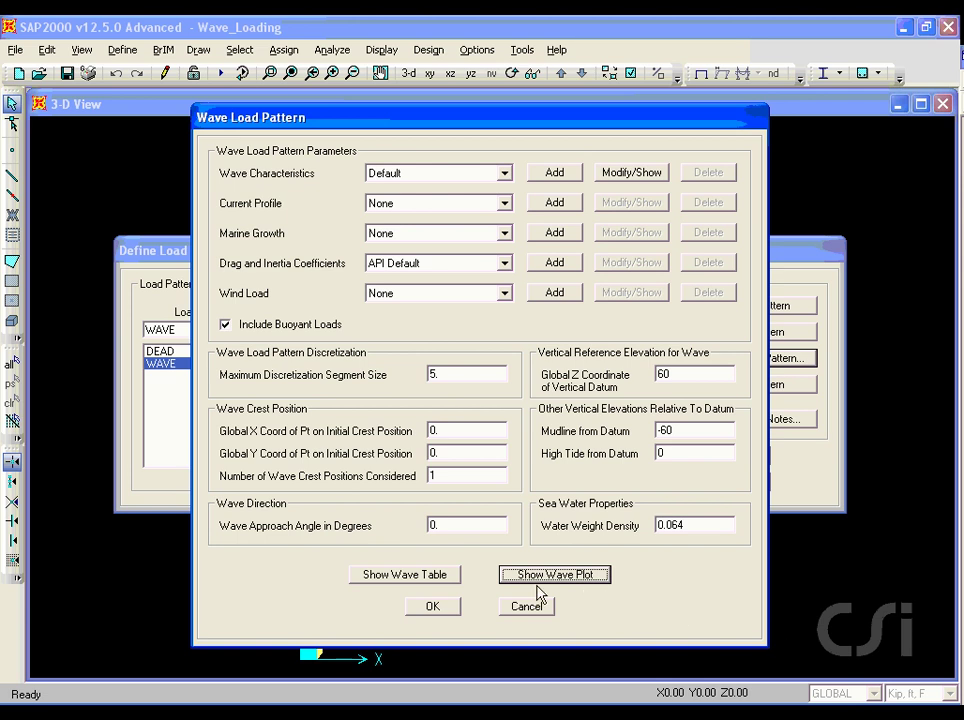
click(433, 607)
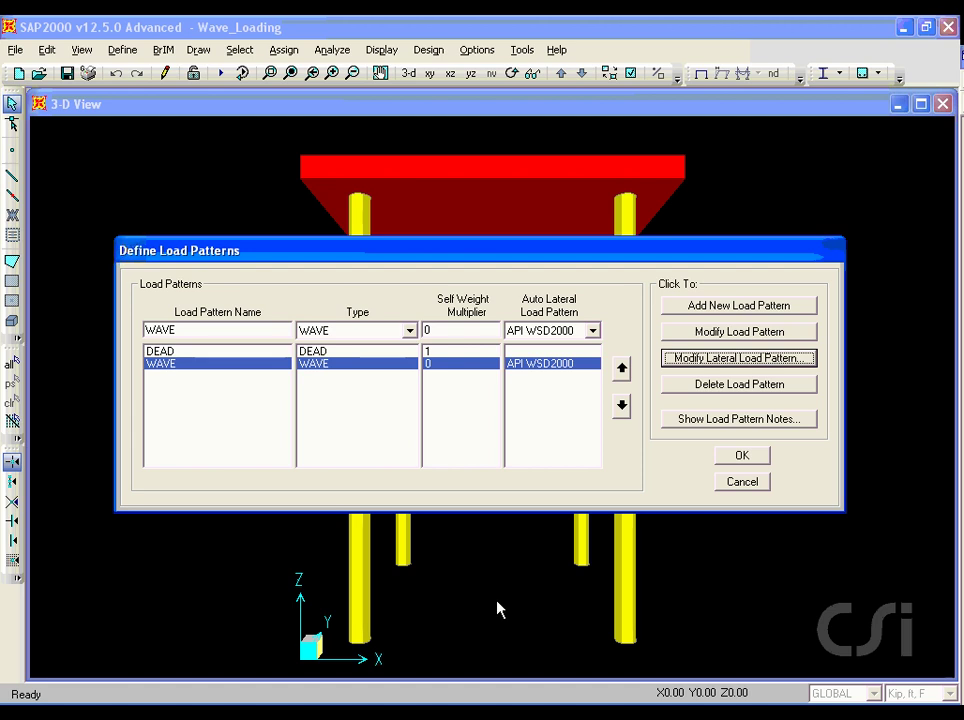
click(741, 455)
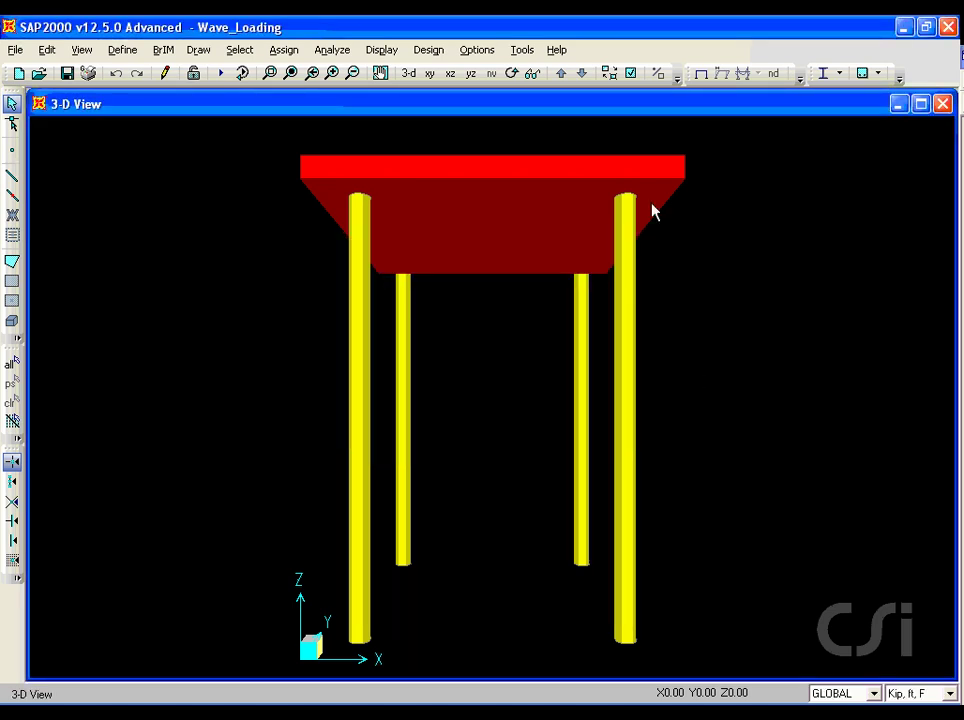
- Turn off the extruded view of the model in the active 3-D window
click(631, 74)
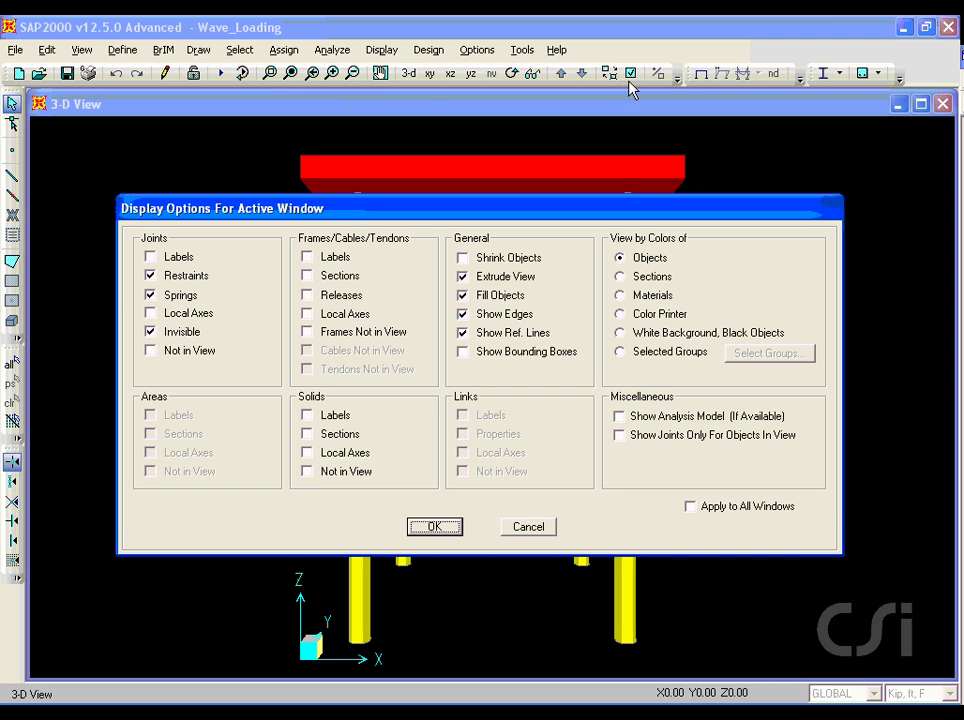
click(508, 279)
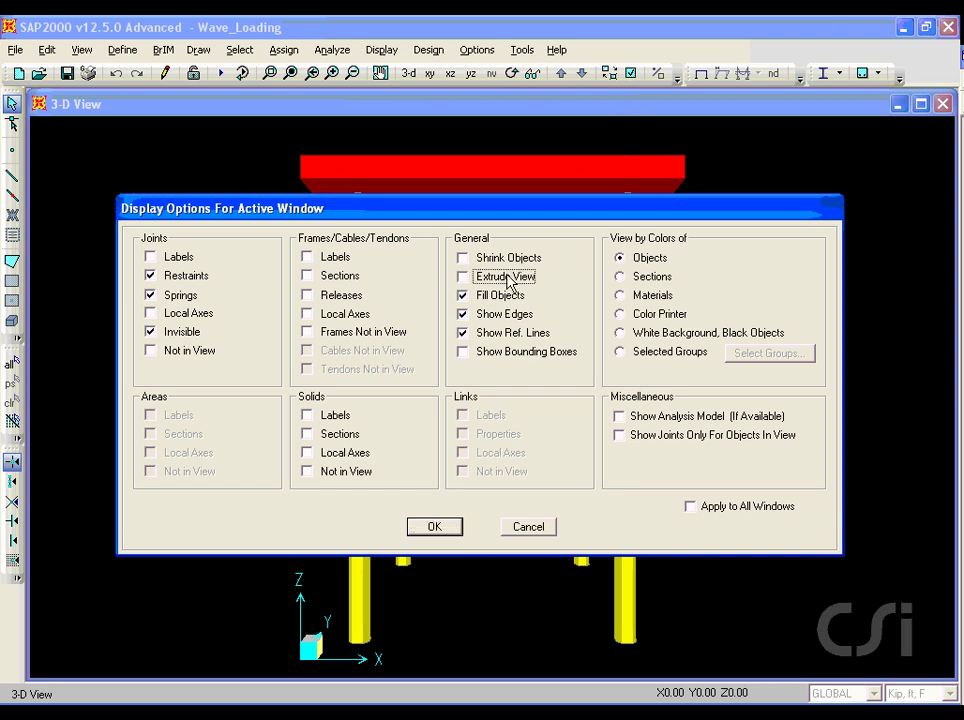
click(449, 529)
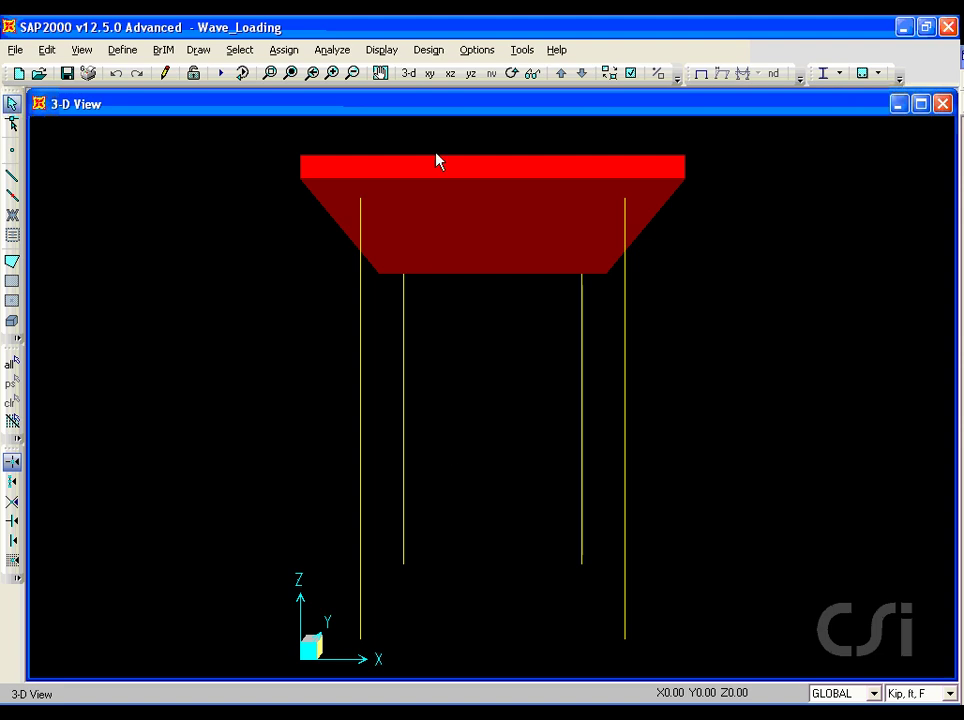
- Display the frame span wave loads of the WAVE load pattern for load step 1 in the GLOBAL coordinate system
click(388, 51)
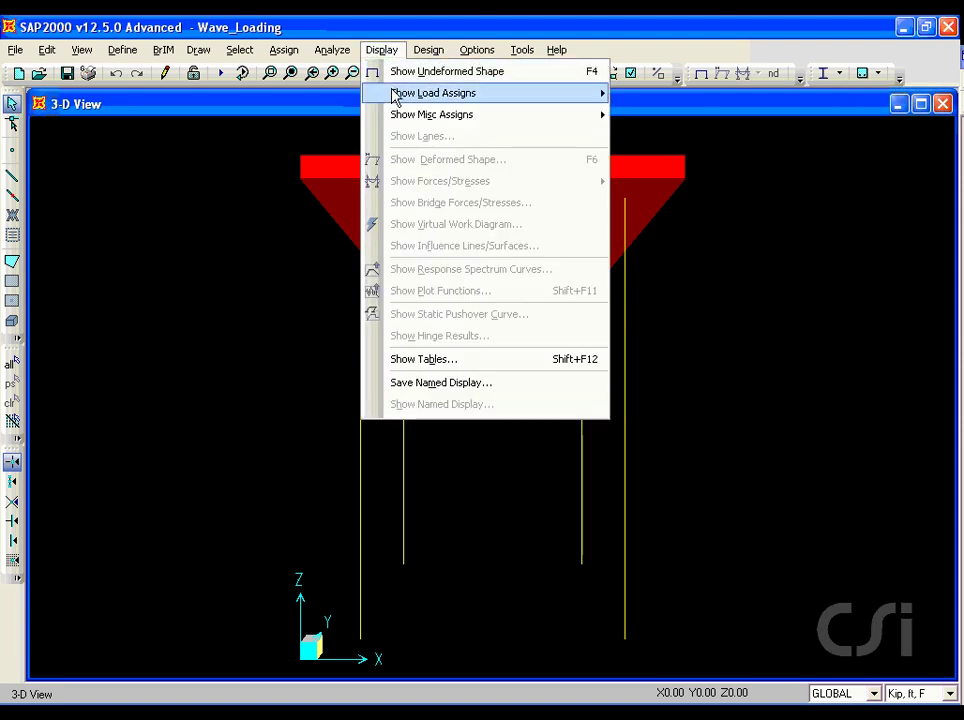
mouse_move(394, 93)
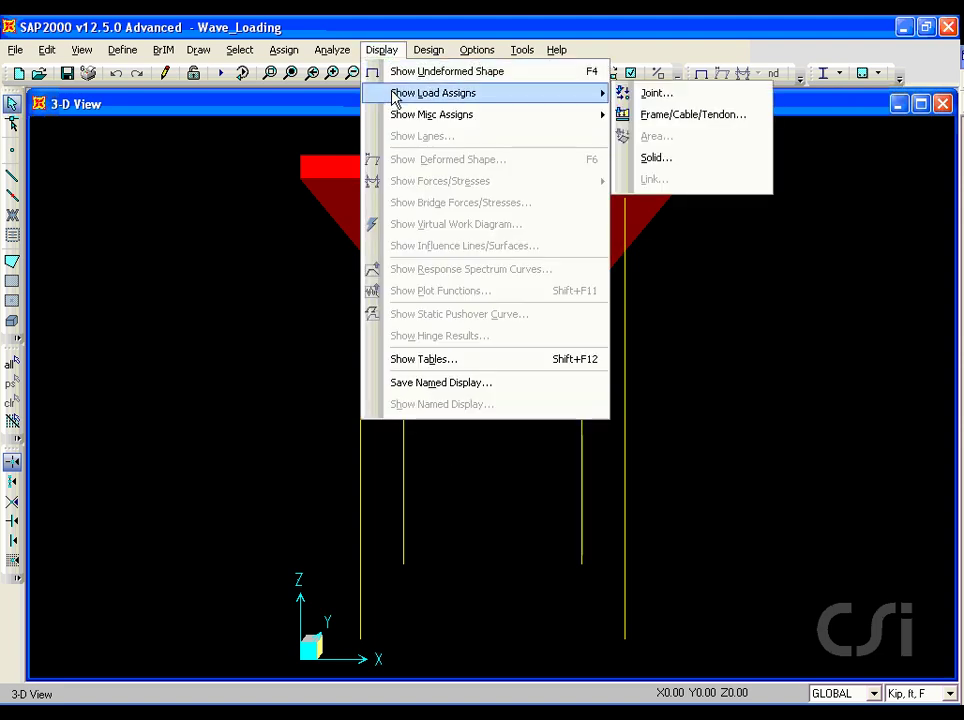
click(672, 119)
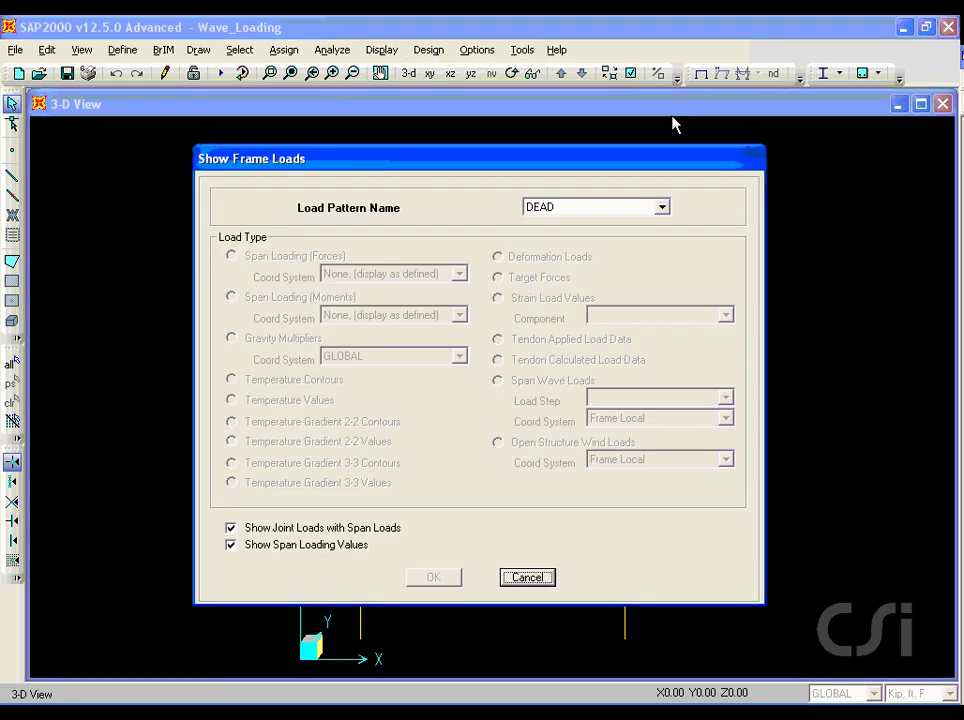
click(598, 206)
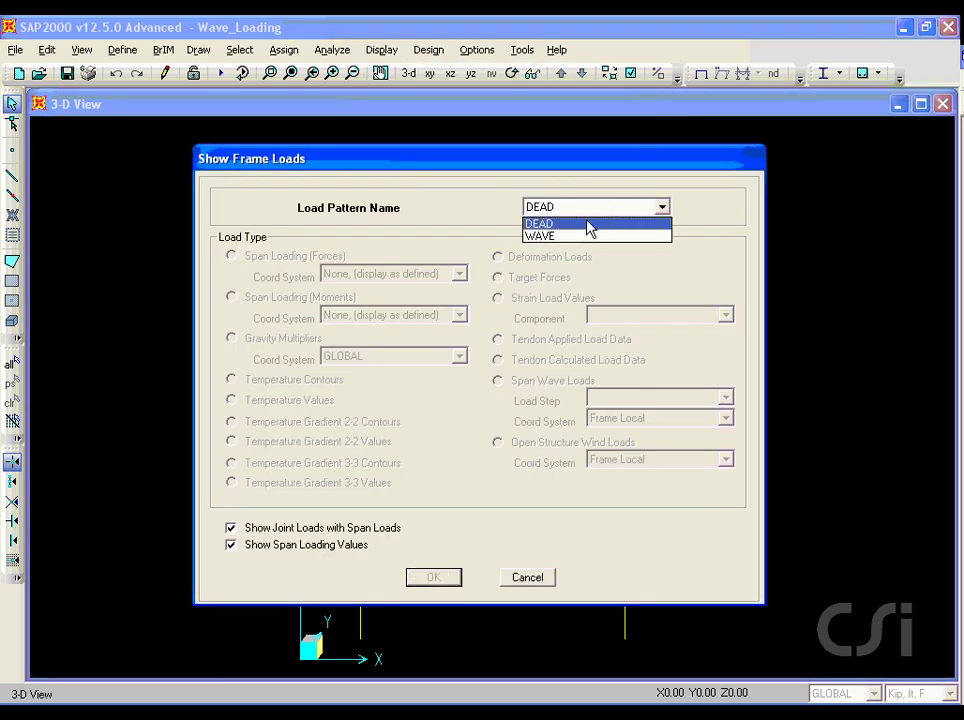
click(574, 234)
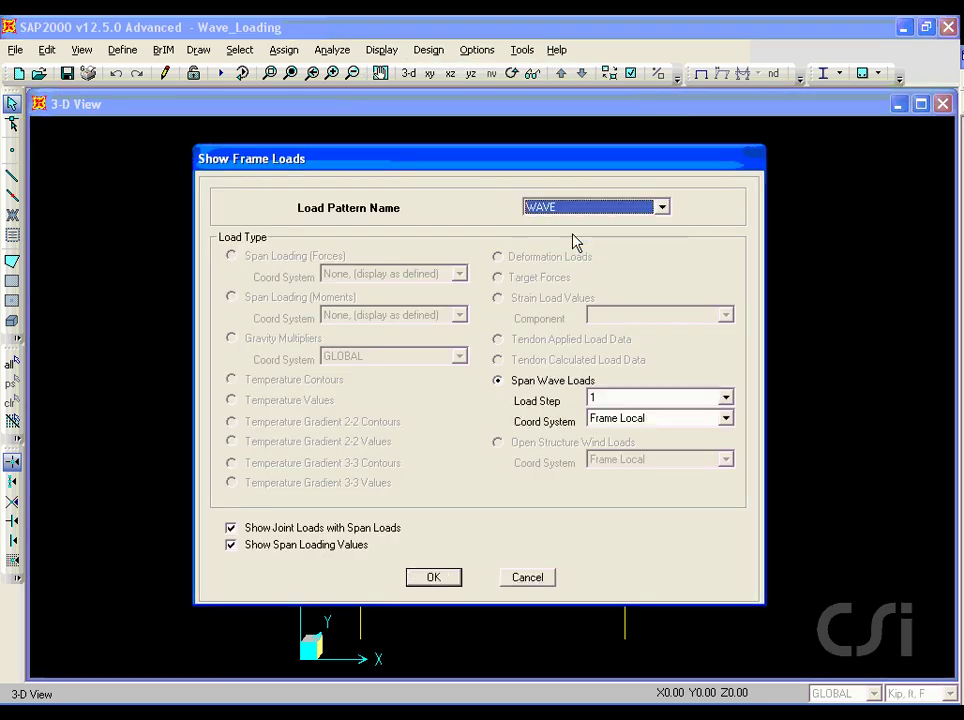
click(617, 427)
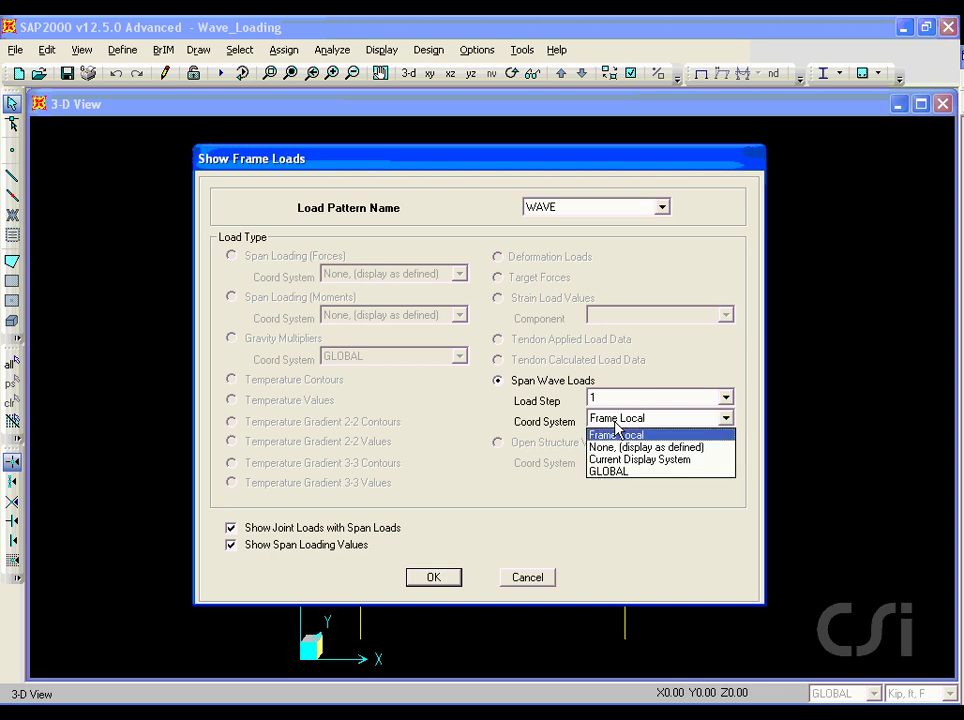
click(614, 477)
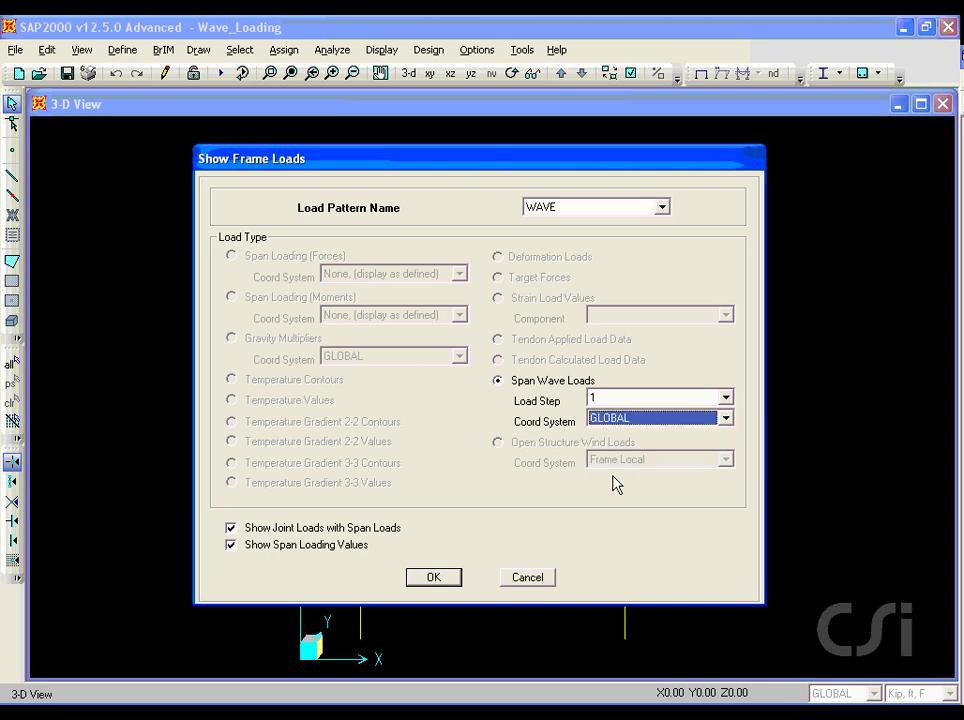
click(433, 578)
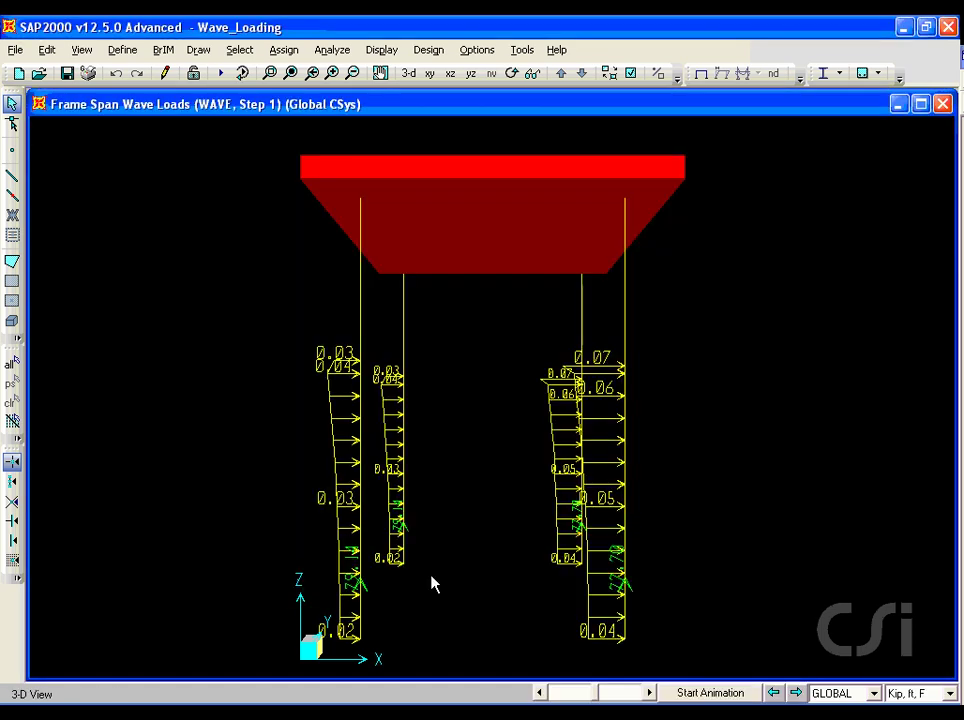